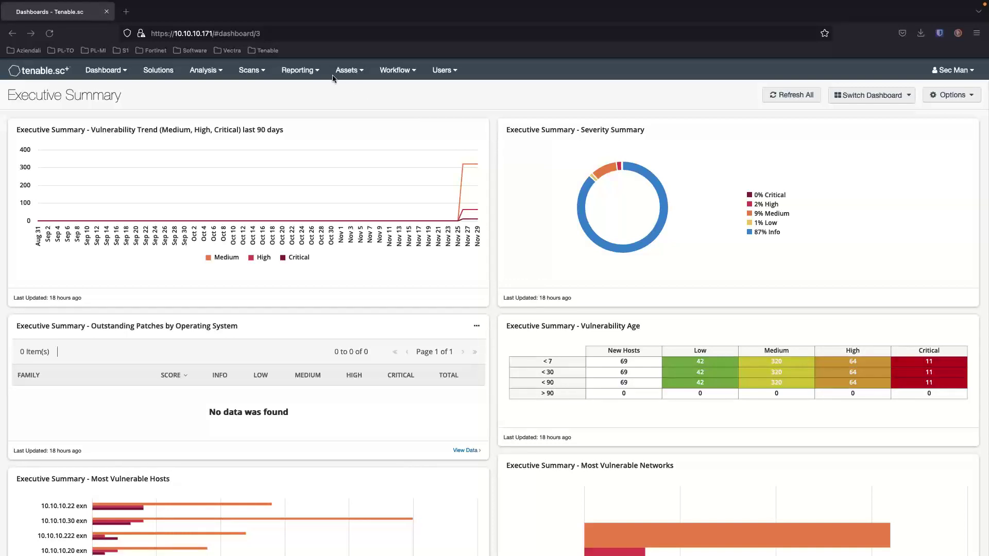
# Start adding an audit file and search the audit file templates for "forti".
pyautogui.click(245, 76)
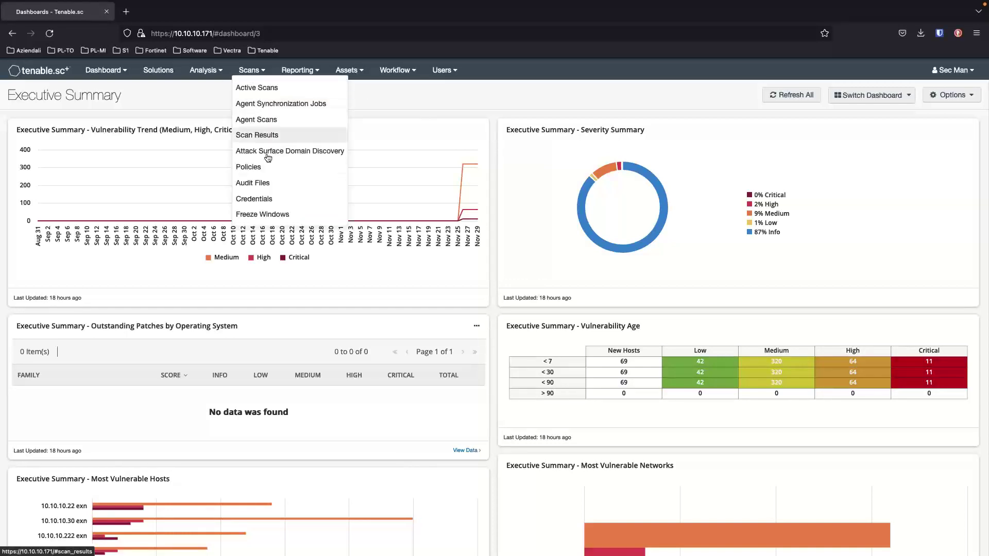
pyautogui.click(287, 183)
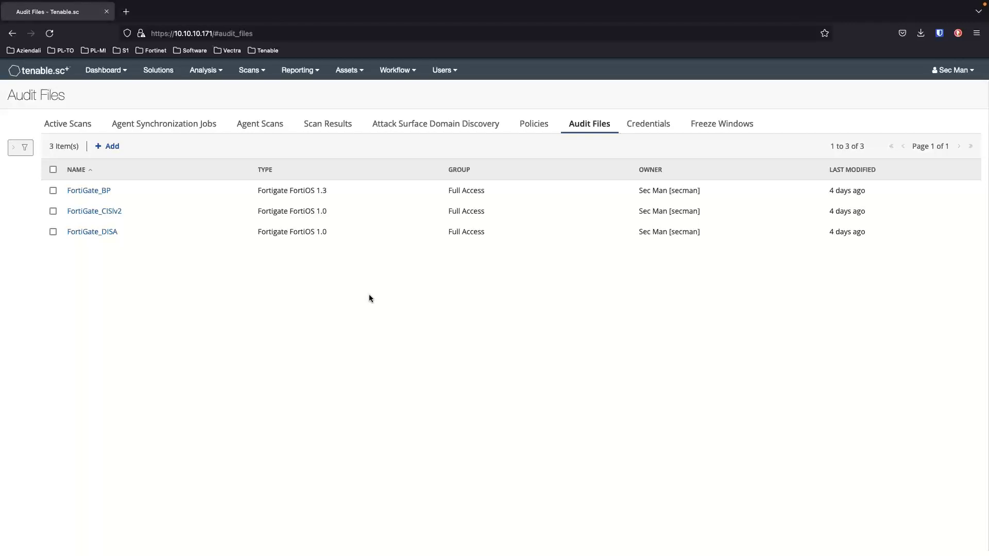
pyautogui.click(110, 146)
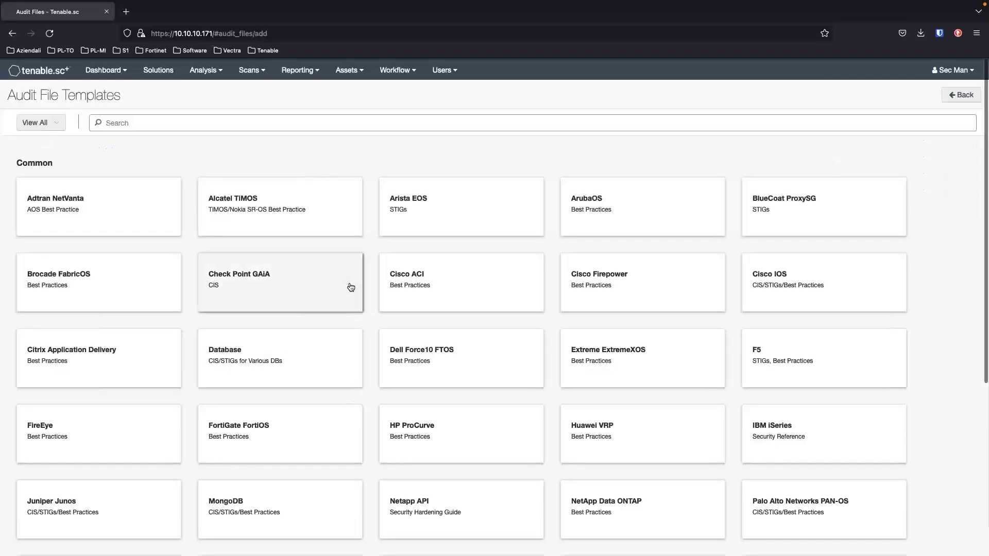
pyautogui.click(217, 127)
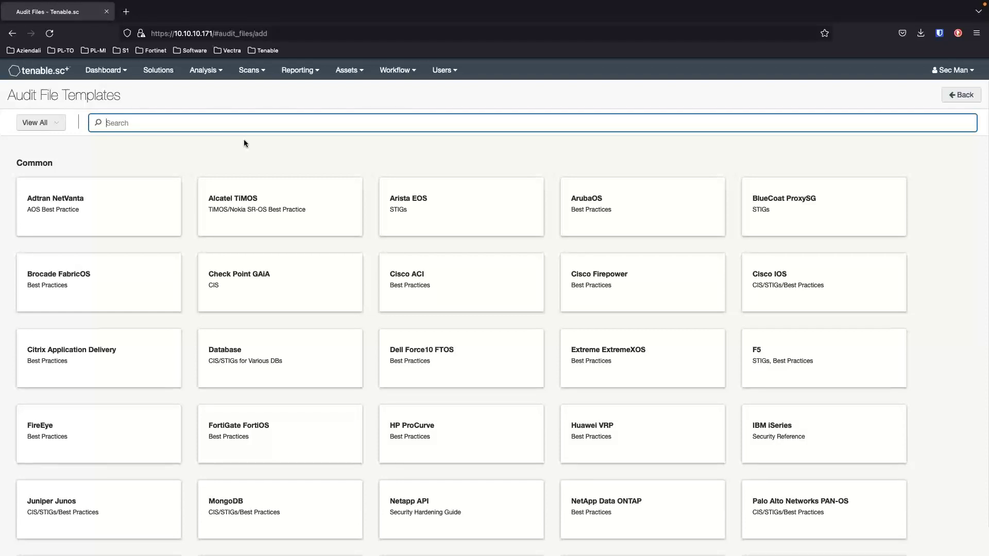
pyautogui.write('forti')
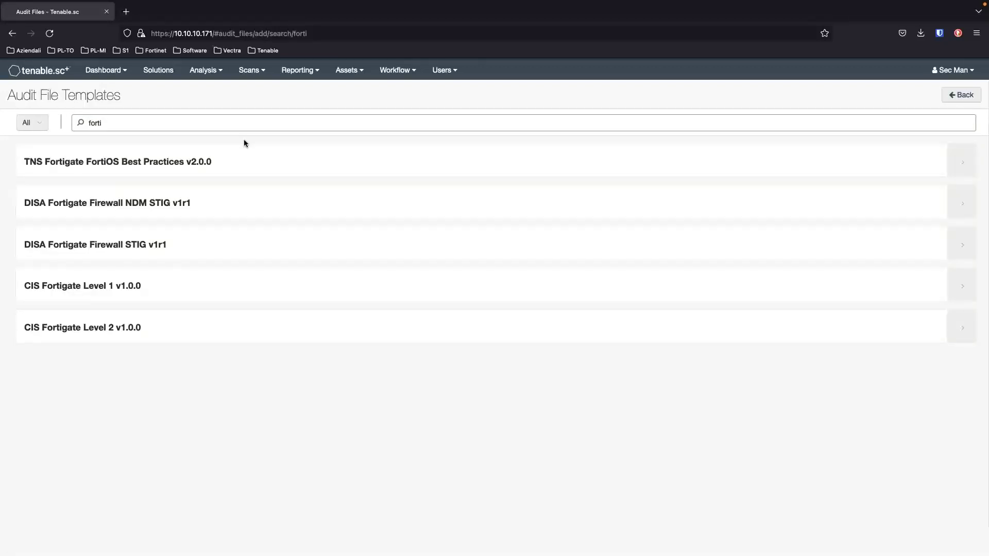
pyautogui.click(149, 123)
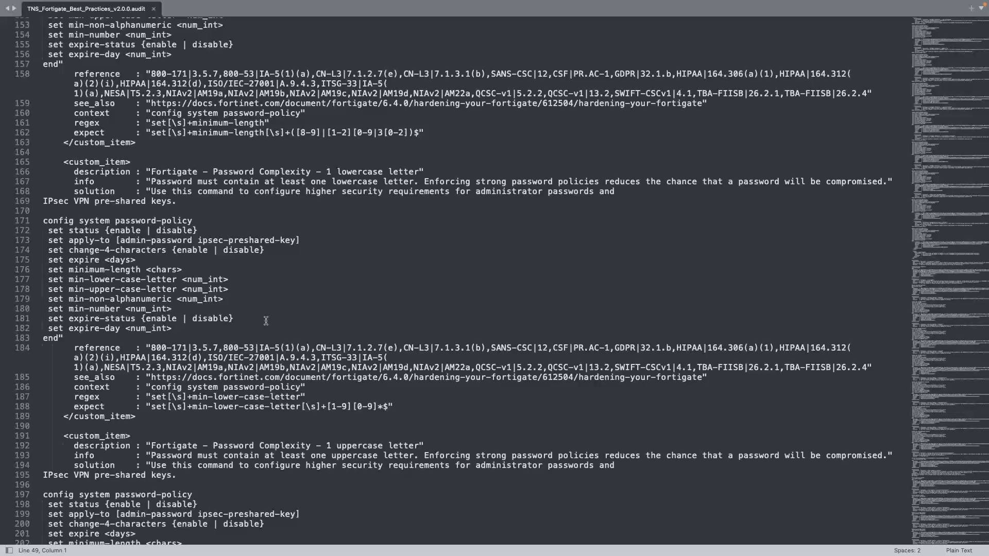
# Examine the custom item for the one-lowercase-letter password complexity check in TNS_Fortigate_Best_Practices_v2.0.0.audit, including its password-policy commands.
pyautogui.click(154, 211)
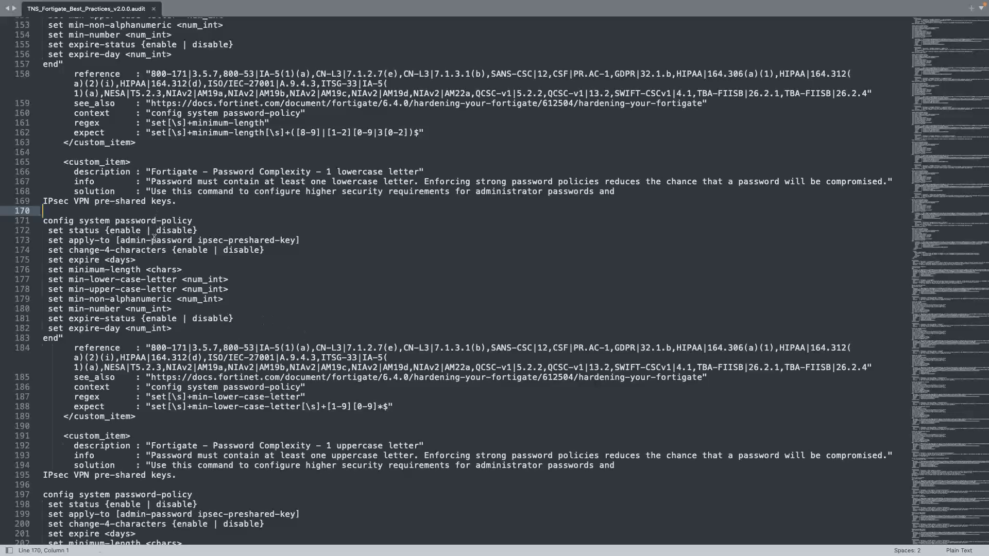
pyautogui.keyDown('shift'); pyautogui.click(151, 289); pyautogui.keyUp('shift')
pyautogui.click(151, 337)
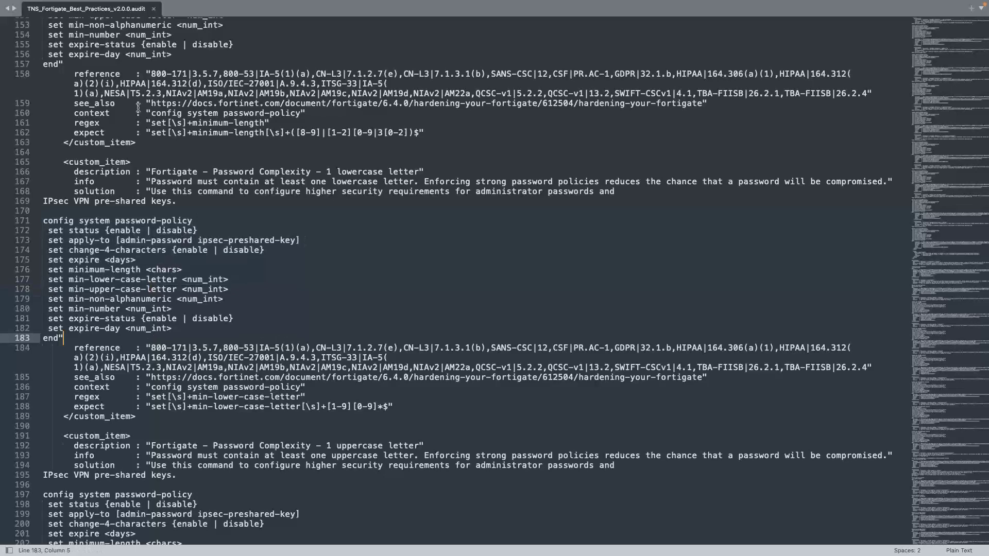
pyautogui.scroll(3, 129, 214)
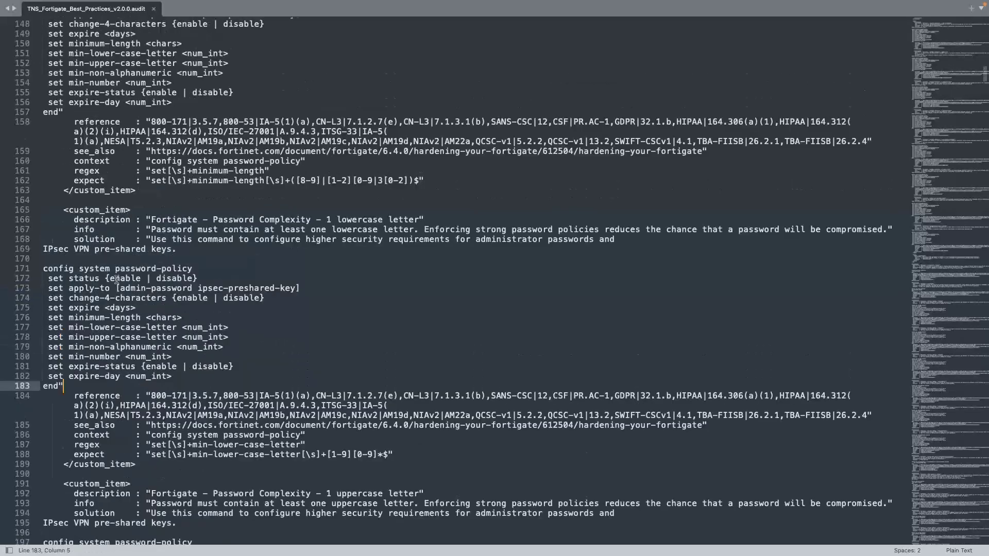
pyautogui.click(69, 209)
pyautogui.moveTo(69, 210); pyautogui.dragTo(123, 210)
pyautogui.click(156, 288)
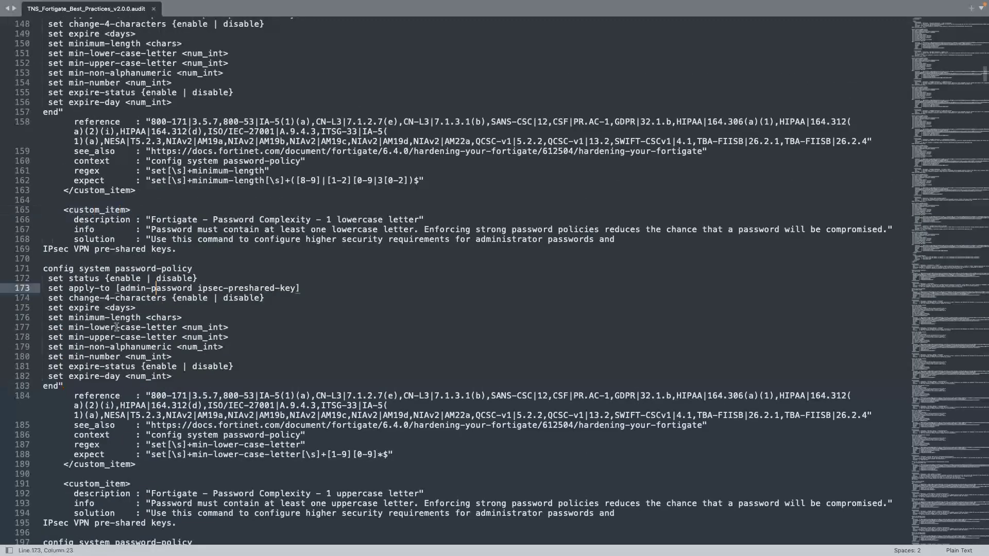
pyautogui.scroll(-1, 138, 326)
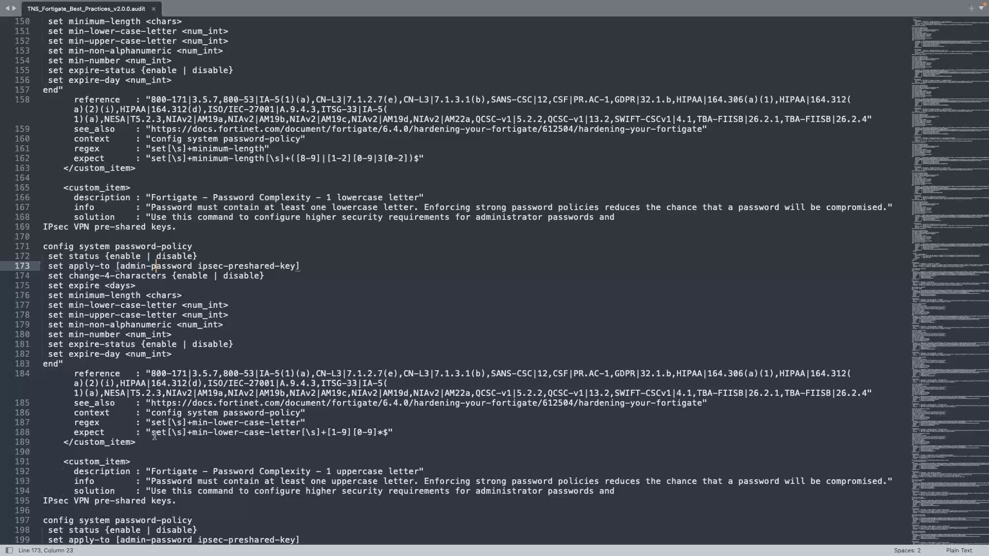
# Switch back to Tenable.sc in the browser and view the compliance audit files assigned to the fgt_audit policy.
pyautogui.hotkey('ctrl', 'Left')
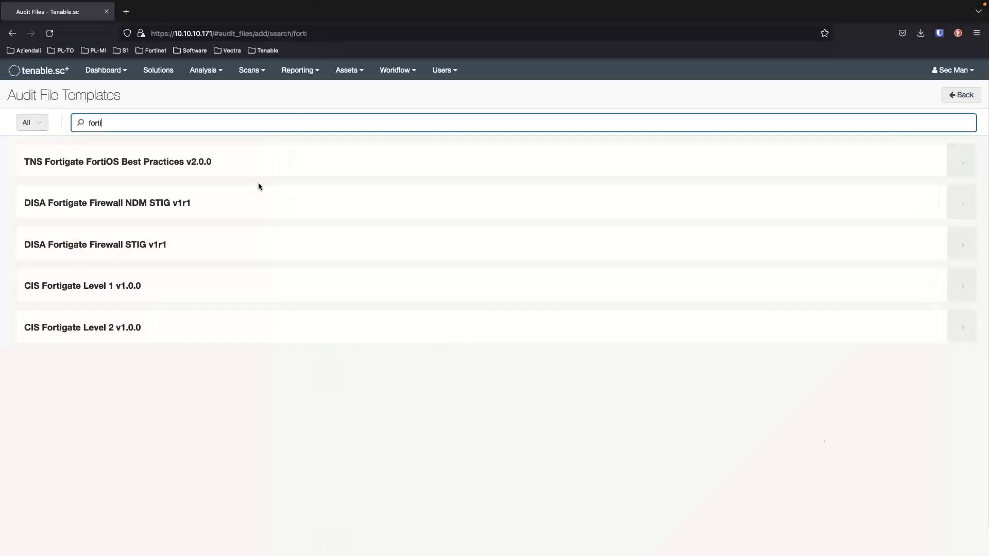
pyautogui.click(250, 71)
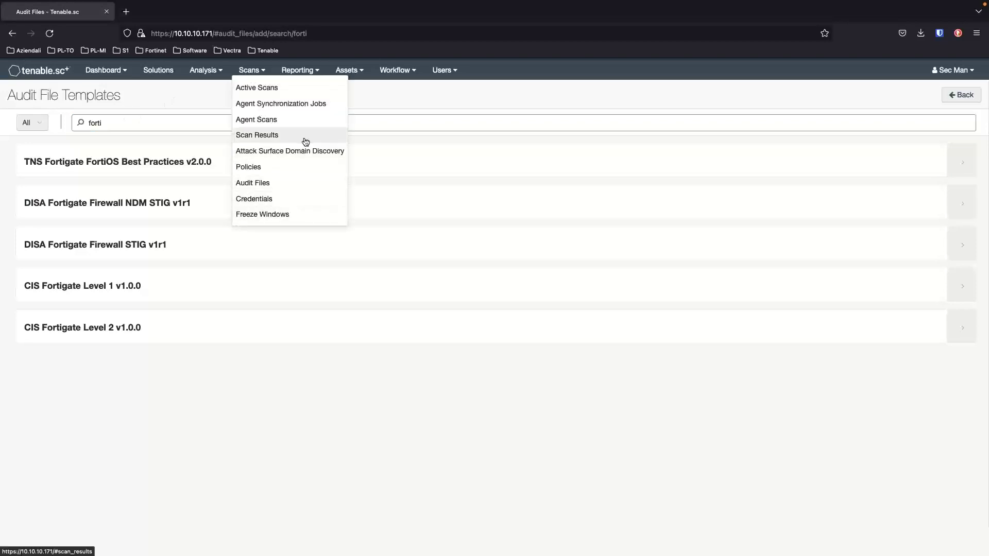
pyautogui.click(295, 167)
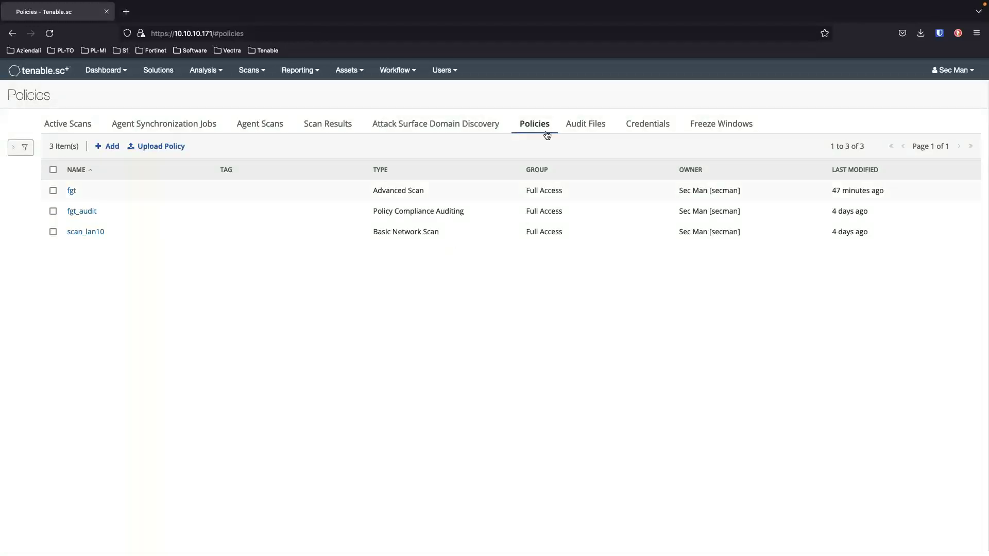
pyautogui.click(94, 217)
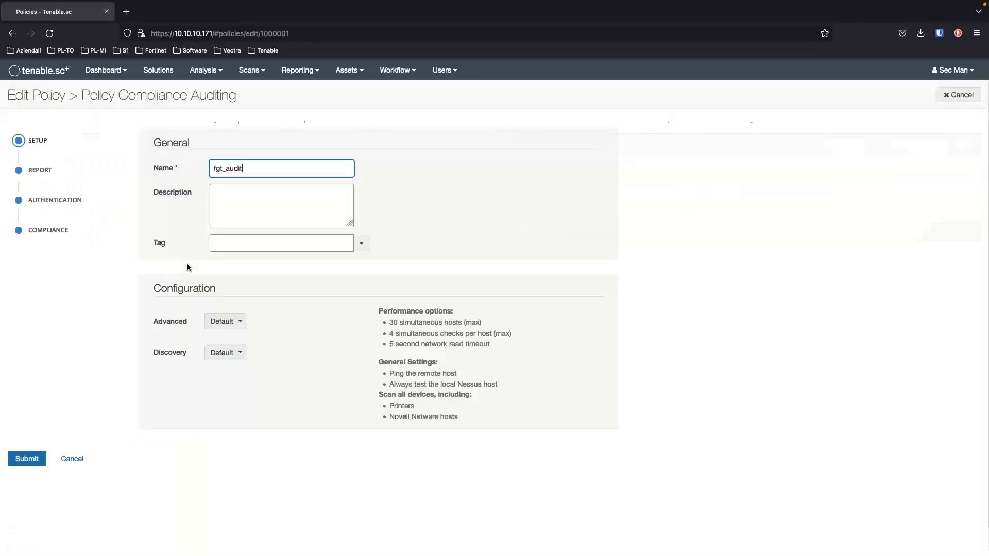
pyautogui.click(57, 232)
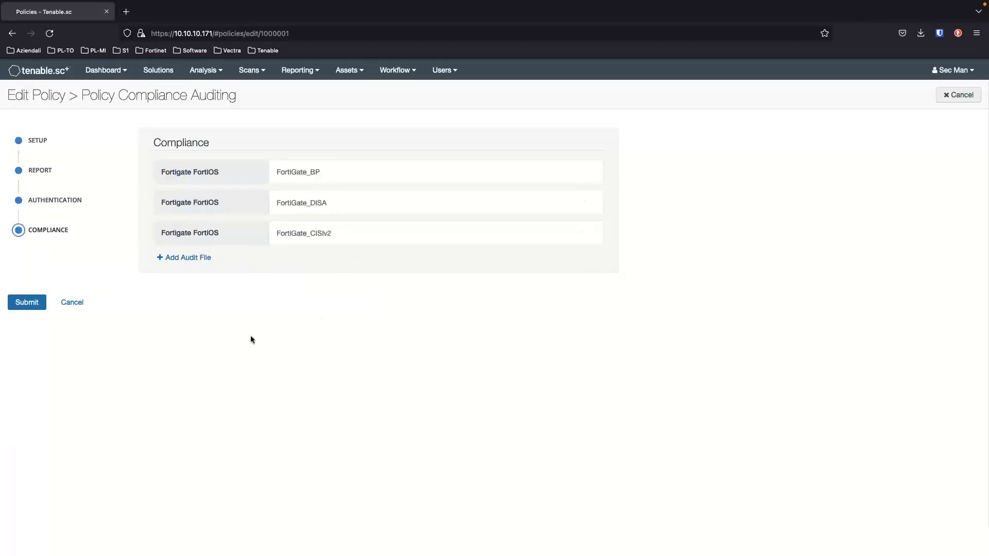
# Open the fgt_audit_scan active scan to check its general settings and leave it without saving.
pyautogui.moveTo(253, 70)
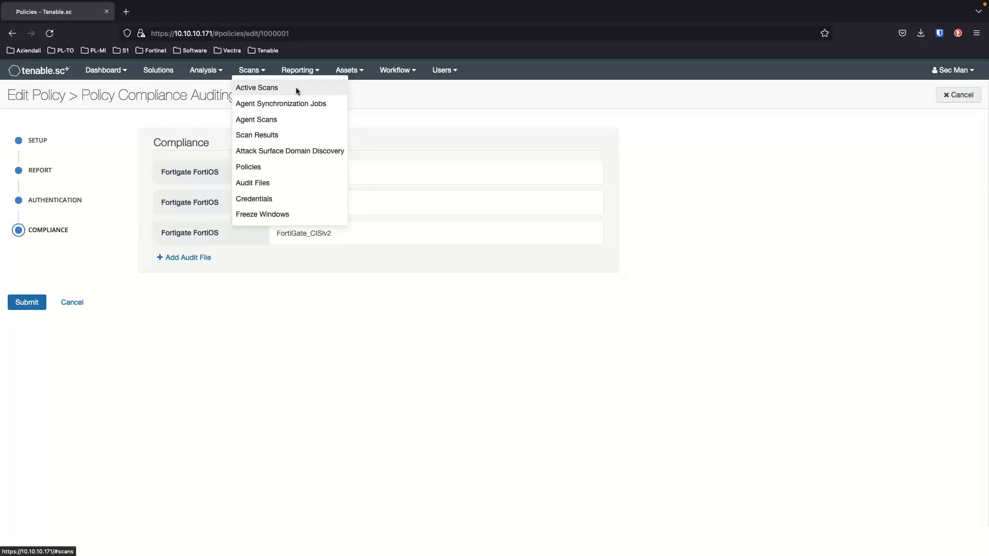
pyautogui.click(296, 91)
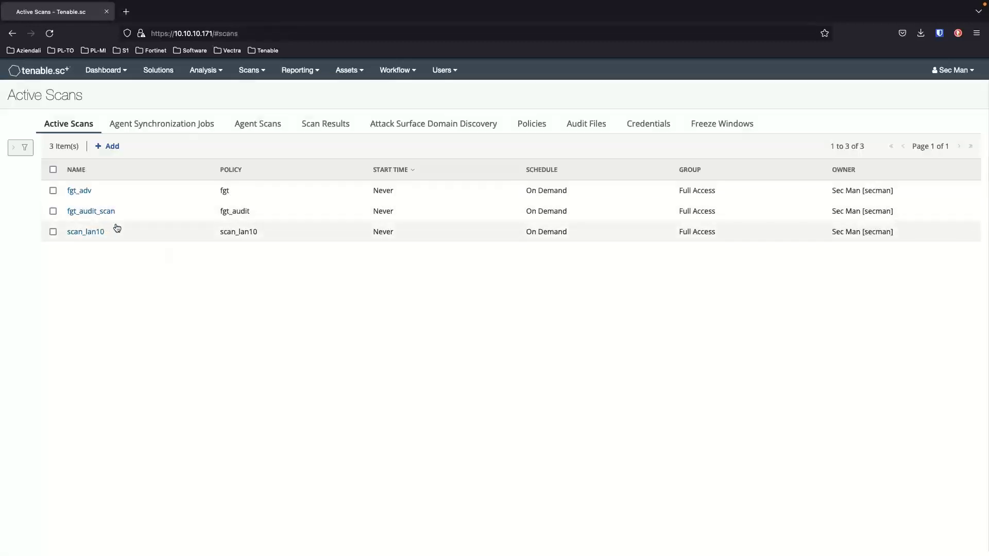
pyautogui.click(104, 212)
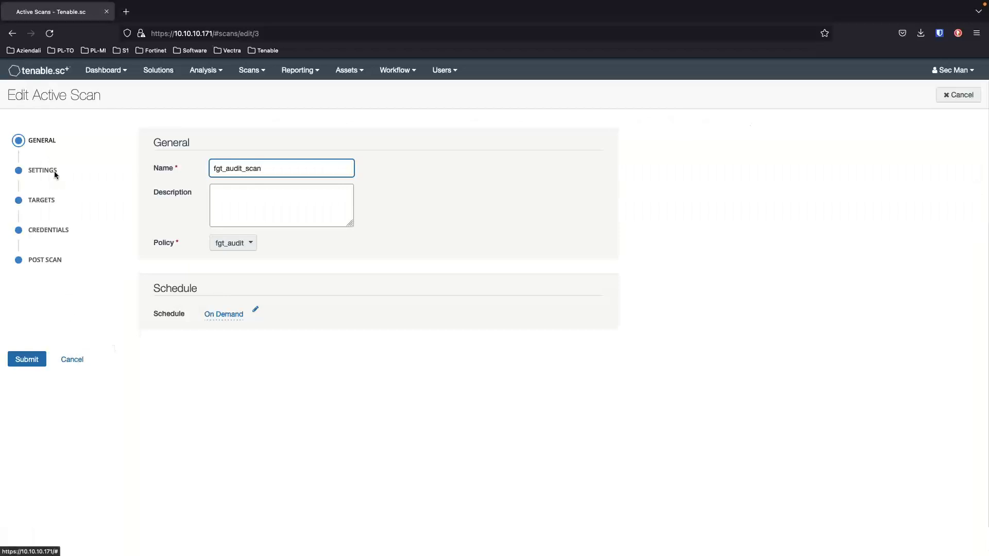
pyautogui.click(77, 360)
# Open the fgt_audit_scan results and look through the first two pages of findings by severity, returning to the first page.
pyautogui.click(319, 125)
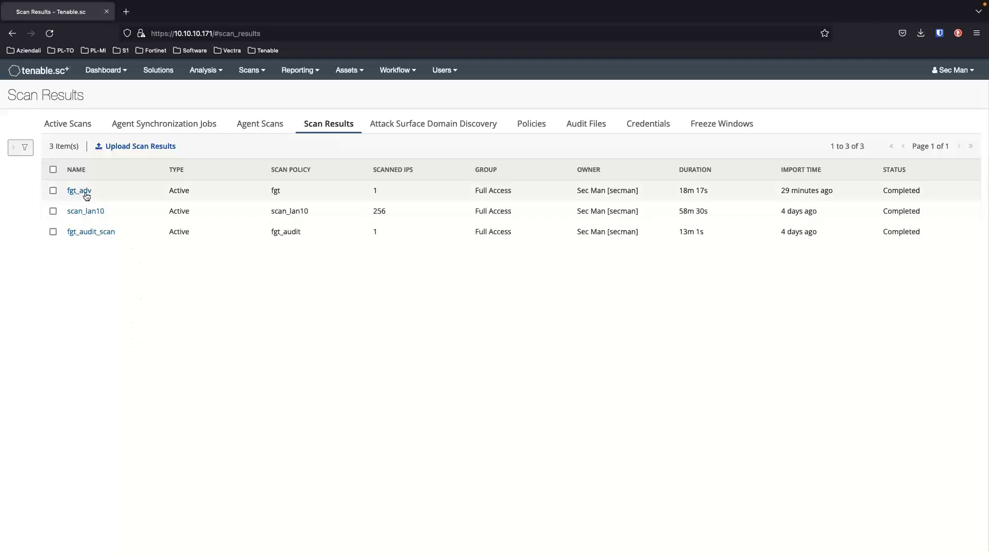
pyautogui.click(91, 232)
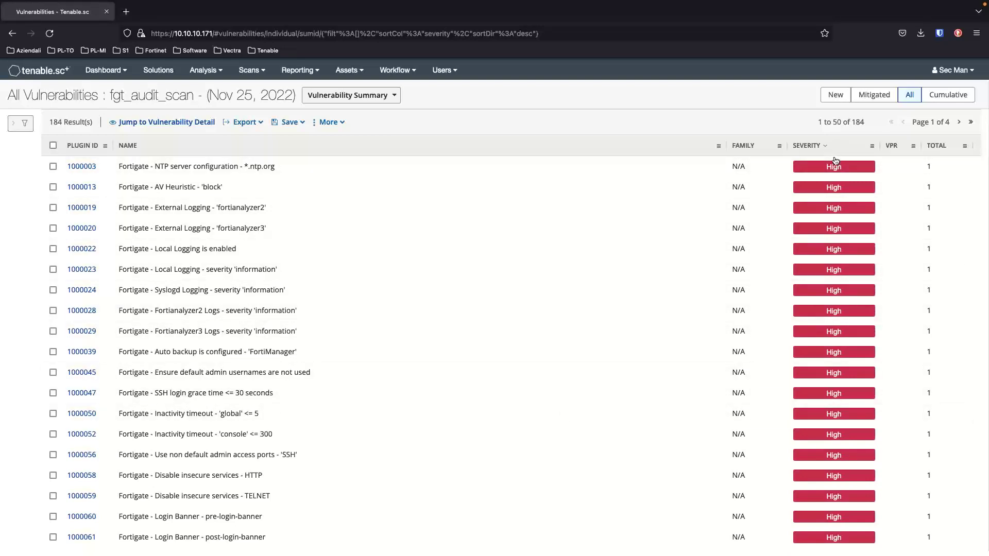
pyautogui.scroll(-5, 836, 160)
pyautogui.scroll(5, 835, 161)
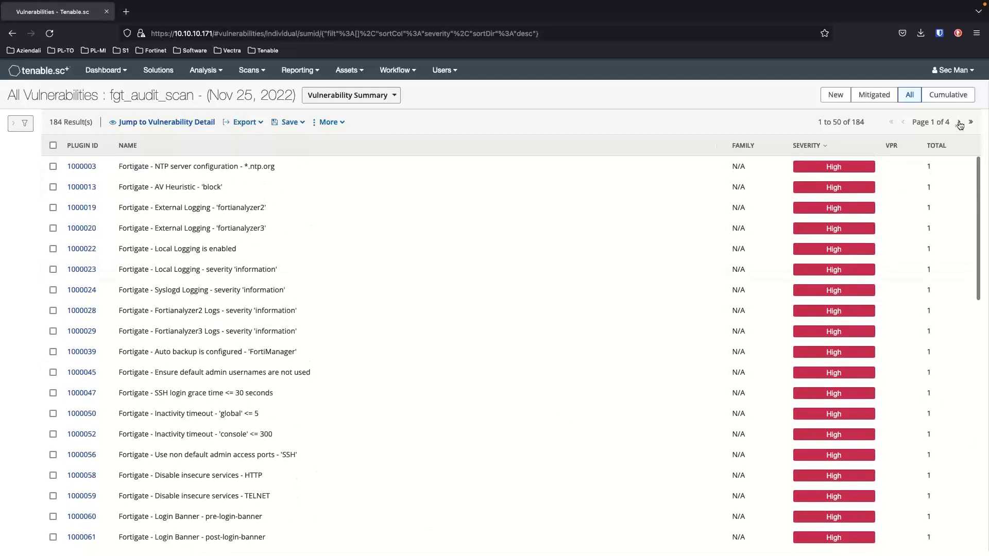
pyautogui.click(958, 122)
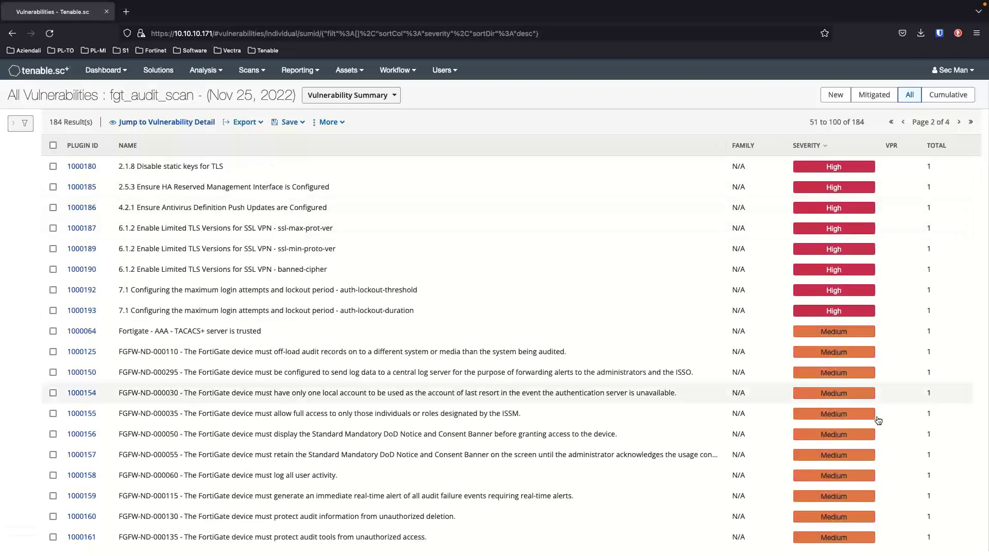
pyautogui.scroll(-2, 869, 411)
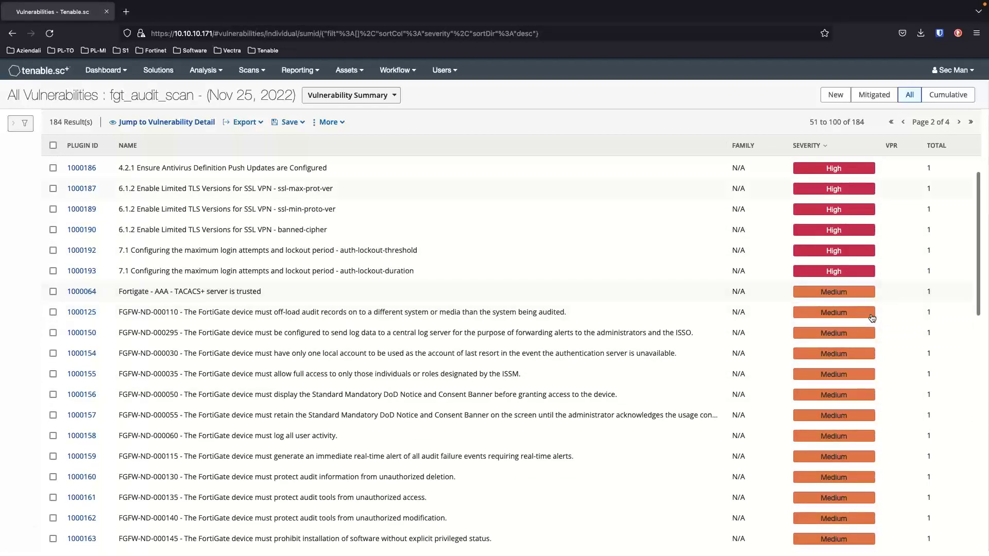
pyautogui.click(903, 123)
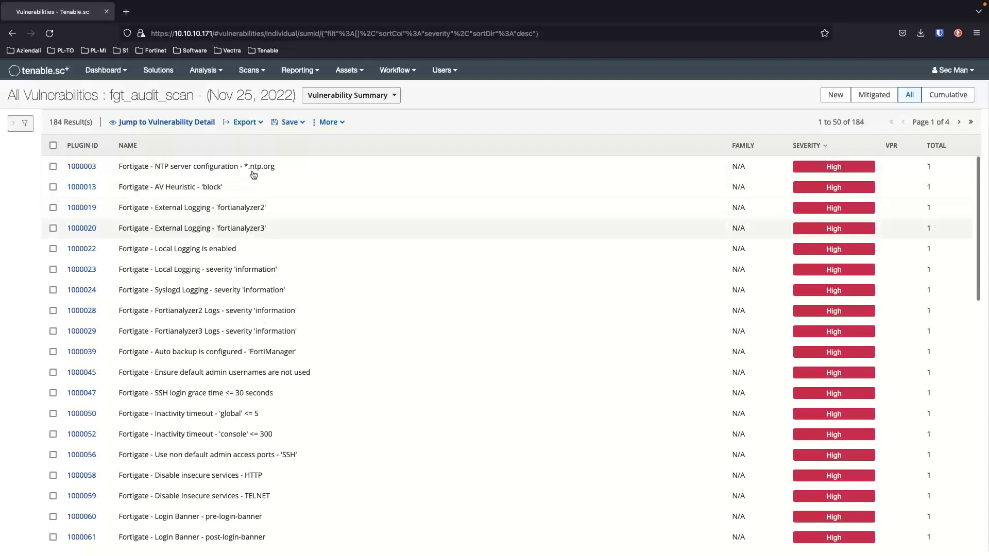
# Open the details of the "Fortigate - AV Heuristic - 'block'" finding and compare its policy value with the actual value.
pyautogui.click(267, 227)
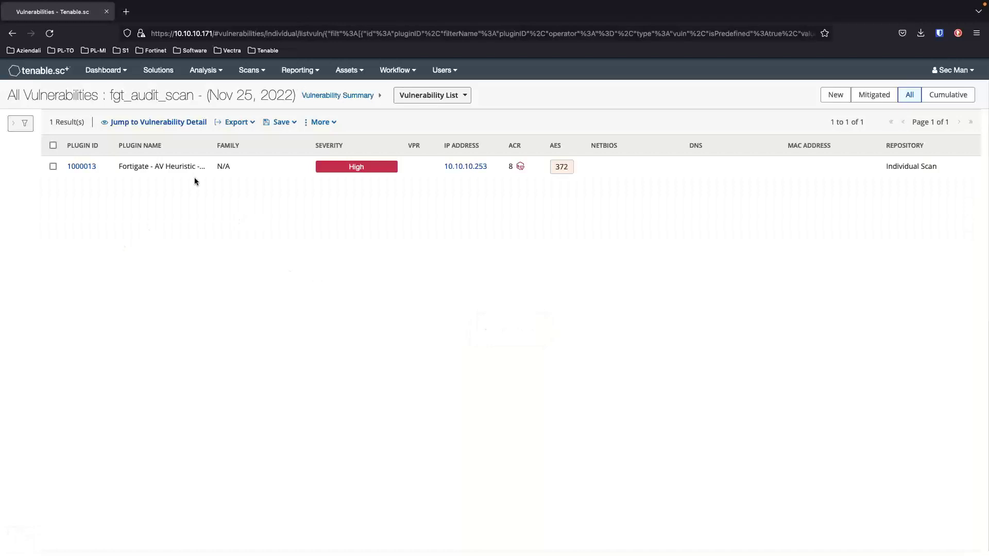
pyautogui.click(177, 166)
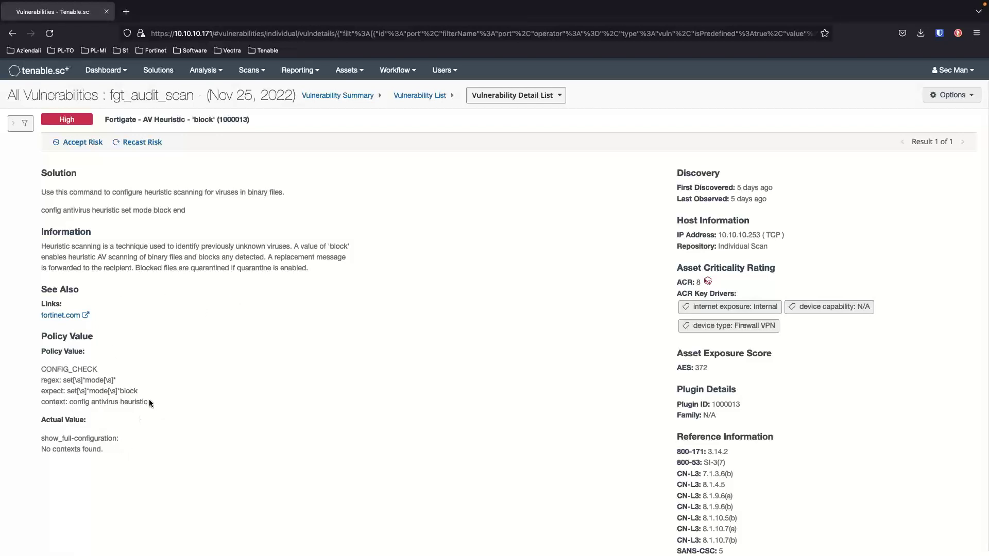
pyautogui.moveTo(150, 400); pyautogui.dragTo(92, 402)
pyautogui.moveTo(43, 350); pyautogui.dragTo(87, 366)
pyautogui.moveTo(41, 438); pyautogui.dragTo(121, 459)
pyautogui.click(122, 459)
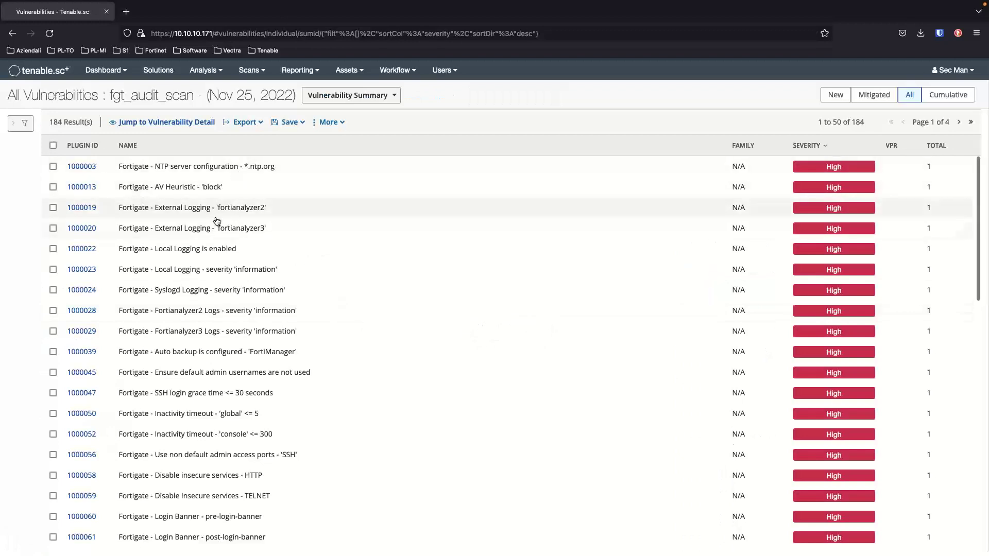
# Reopen the AV Heuristic finding's details, examine its expected setting and solution command, and return to the vulnerability summary.
pyautogui.click(205, 188)
pyautogui.click(173, 167)
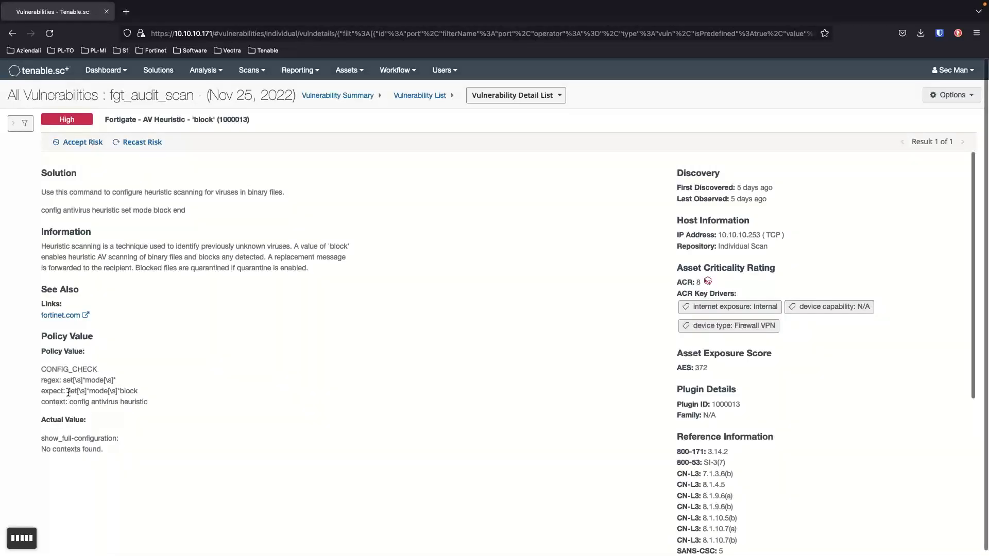
pyautogui.moveTo(67, 391); pyautogui.dragTo(138, 391)
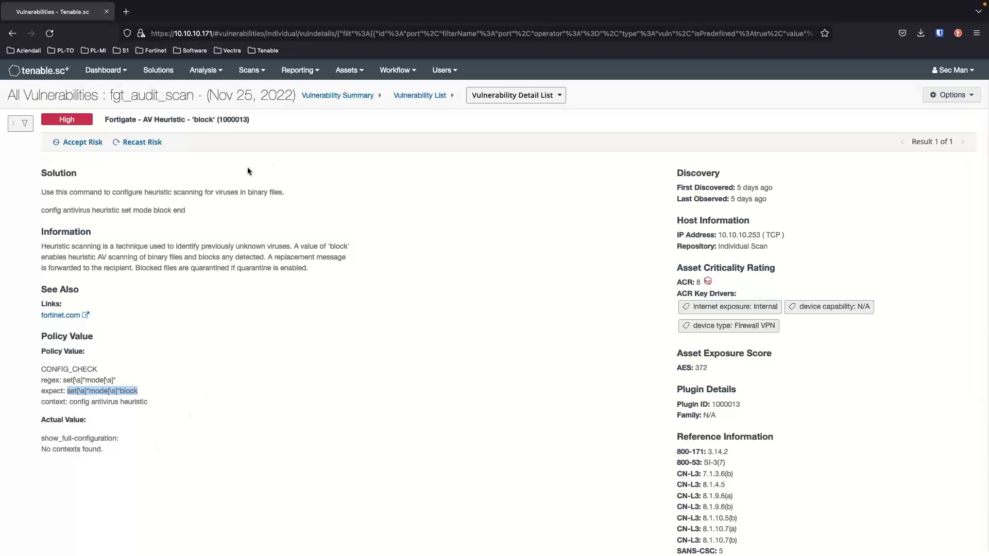
pyautogui.click(129, 217)
pyautogui.click(336, 97)
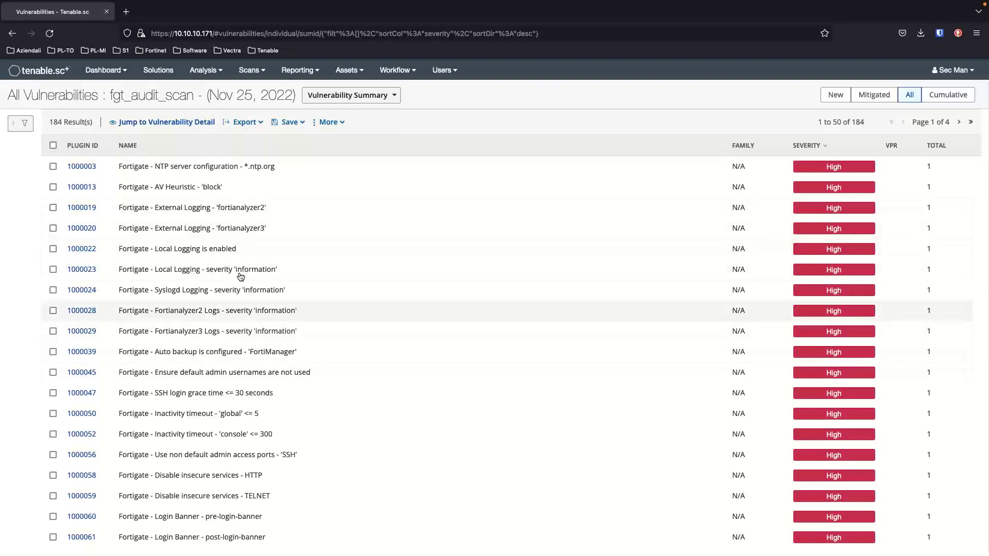
# Open the "Fortigate - SSH login grace time <= 30 seconds" finding and compare its expected grace-time policy with the actual configuration.
pyautogui.click(260, 395)
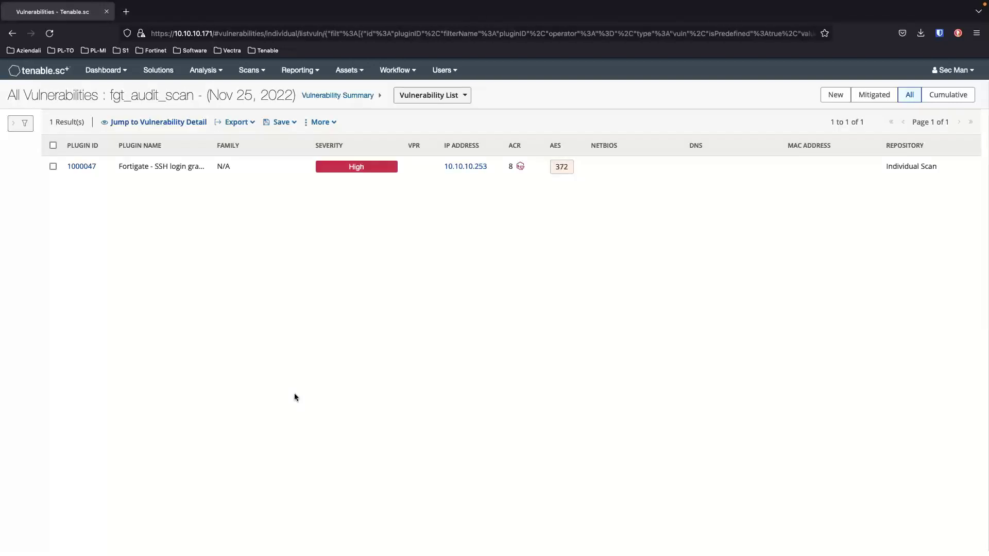
pyautogui.click(172, 166)
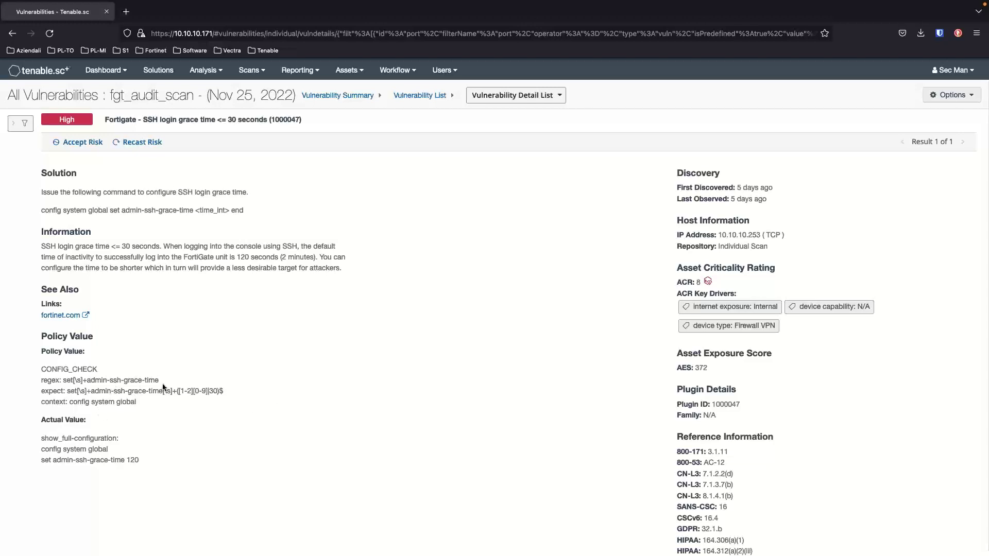
pyautogui.moveTo(159, 380); pyautogui.dragTo(110, 381)
pyautogui.click(131, 390)
pyautogui.moveTo(109, 247); pyautogui.dragTo(151, 247)
pyautogui.moveTo(42, 438); pyautogui.dragTo(124, 447)
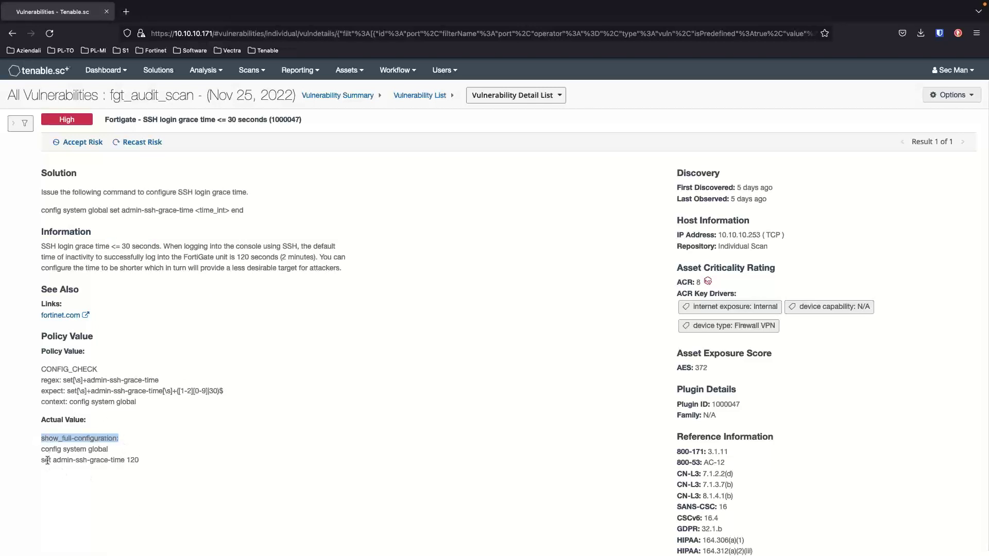
pyautogui.moveTo(41, 461); pyautogui.dragTo(143, 462)
pyautogui.click(144, 462)
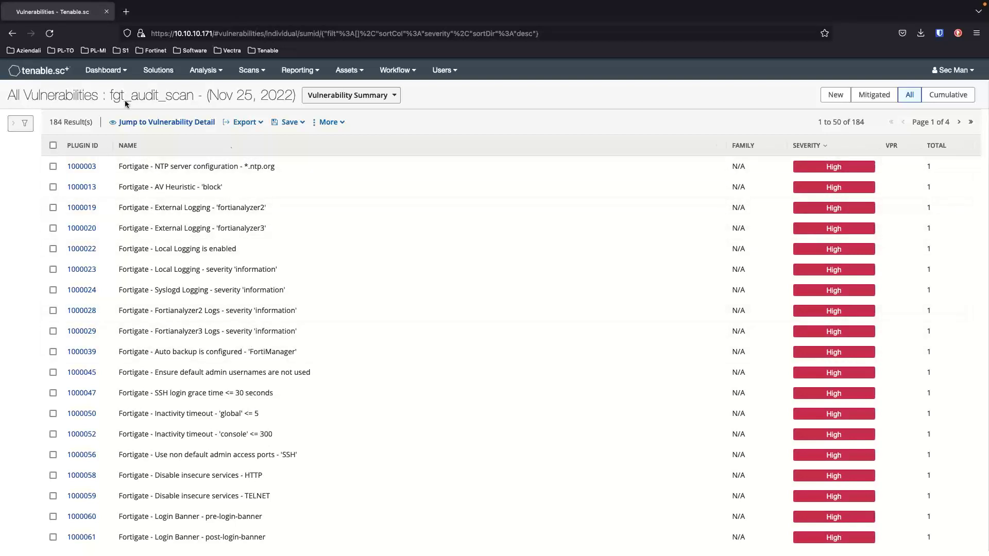
# Return to the dashboards and switch from Executive Summary to the Fortigate FortiOS Audit Results dashboard.
pyautogui.click(62, 74)
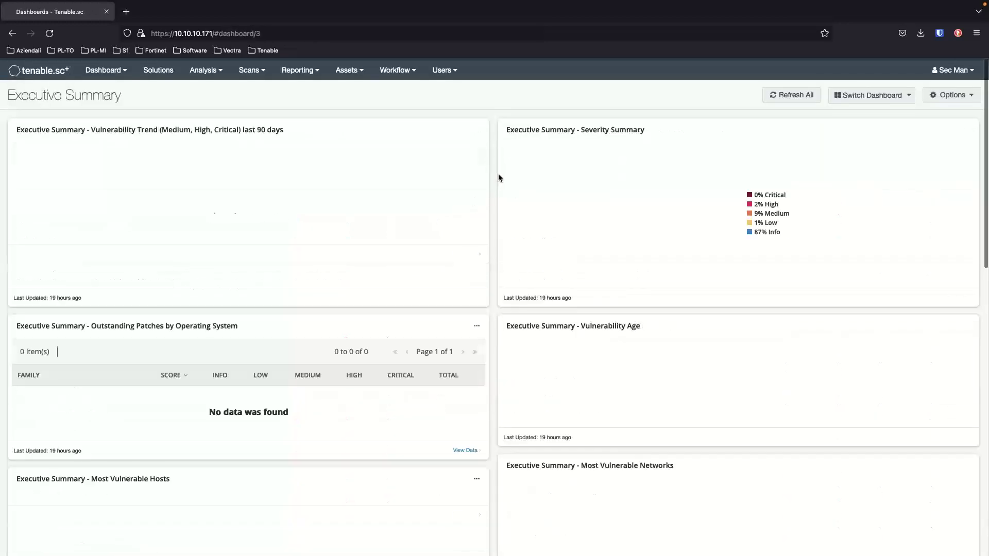
pyautogui.click(869, 97)
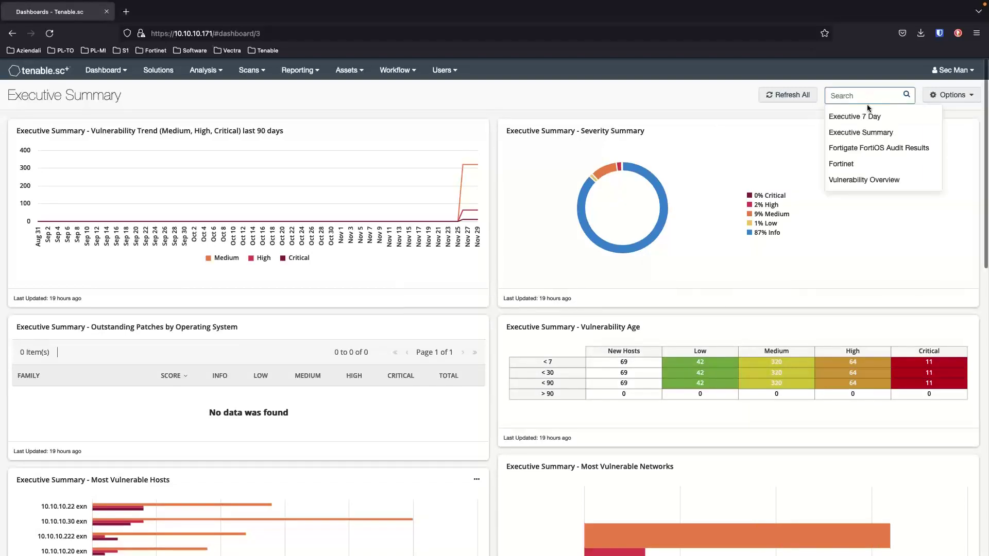
pyautogui.click(800, 109)
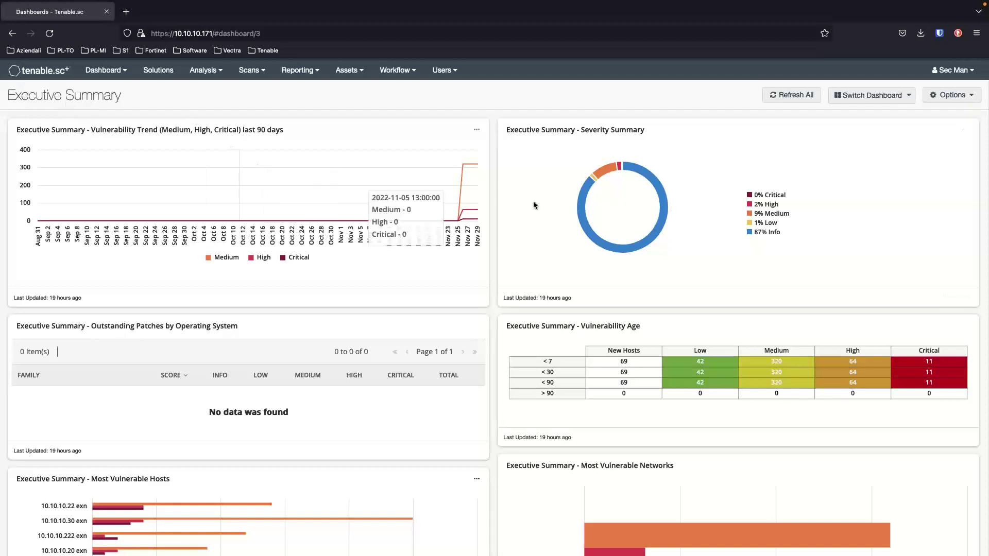
pyautogui.click(872, 95)
pyautogui.click(878, 148)
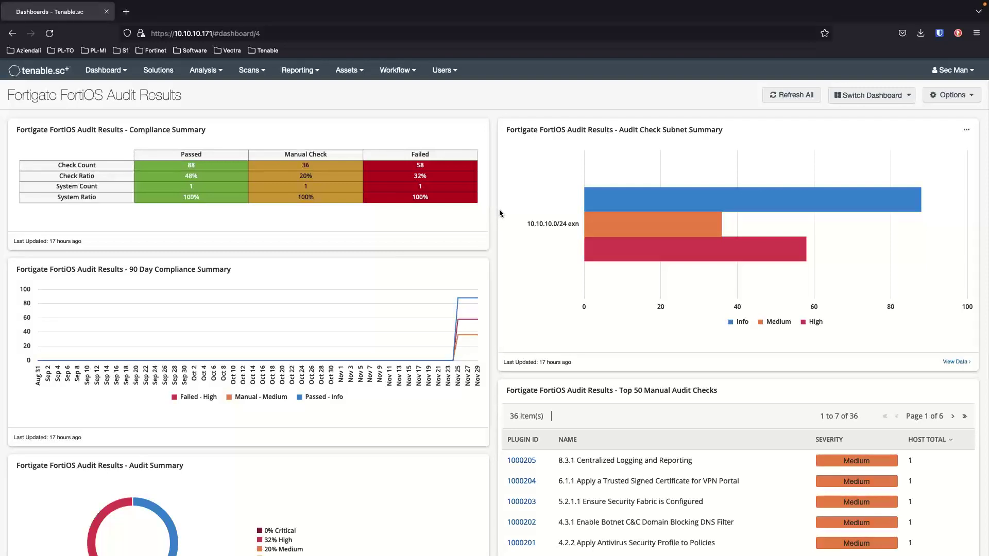
# Open the reports list, search the report templates for "forti" to examine the available Fortigate reports, and return to the template overview.
pyautogui.click(311, 71)
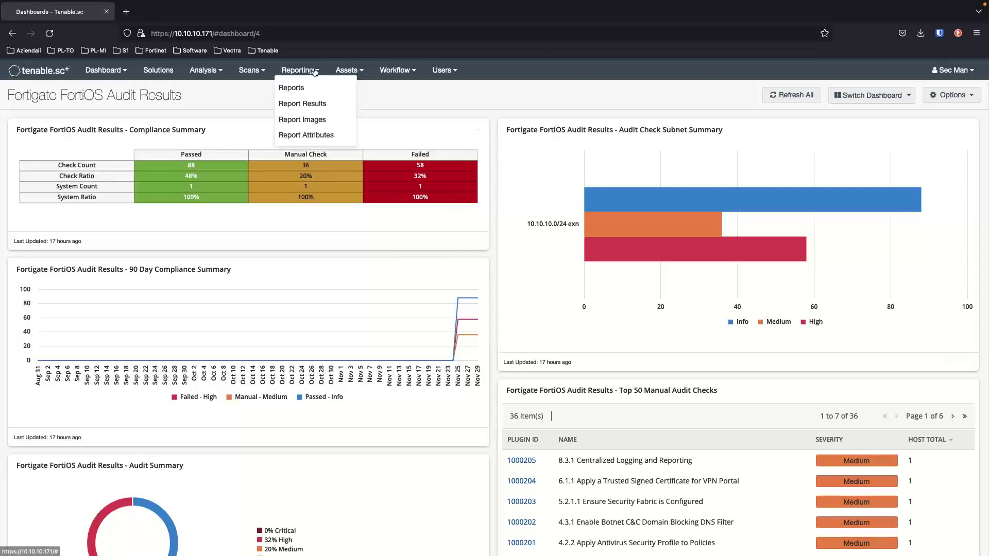
pyautogui.click(335, 95)
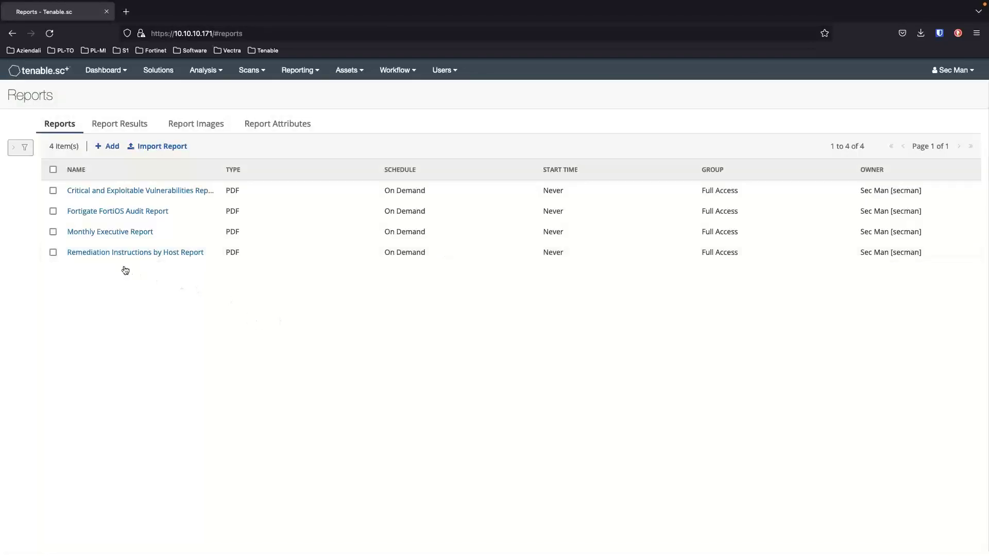
pyautogui.click(108, 148)
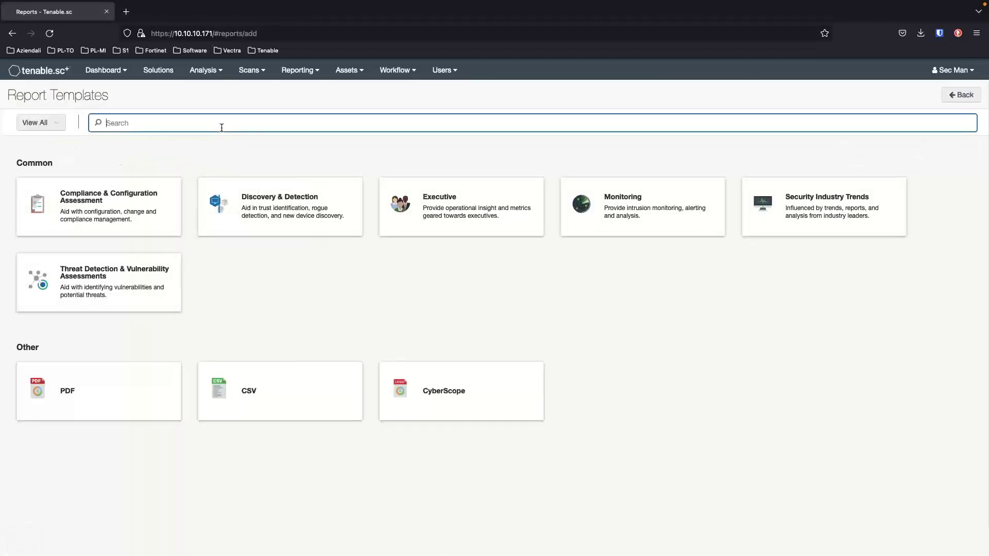
pyautogui.write('forti')
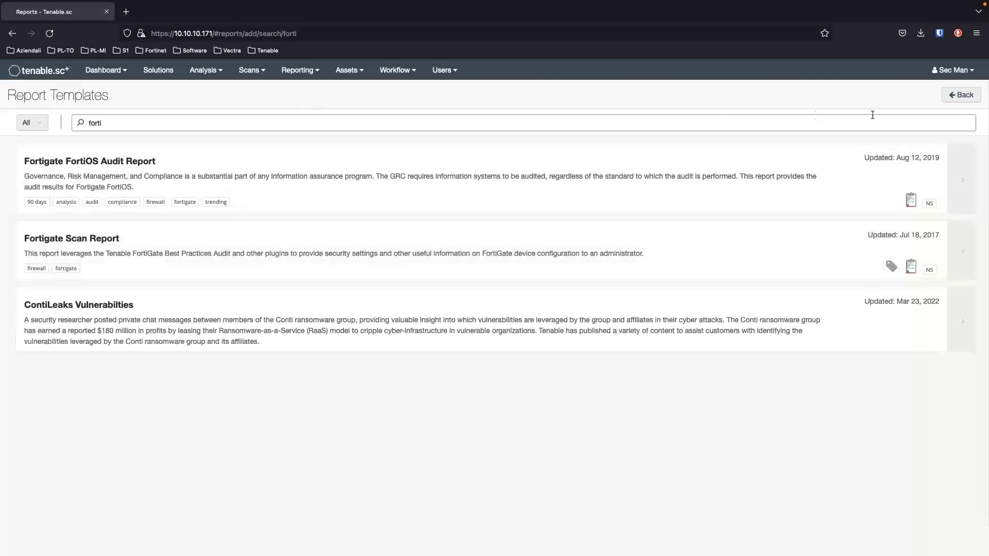
pyautogui.click(959, 95)
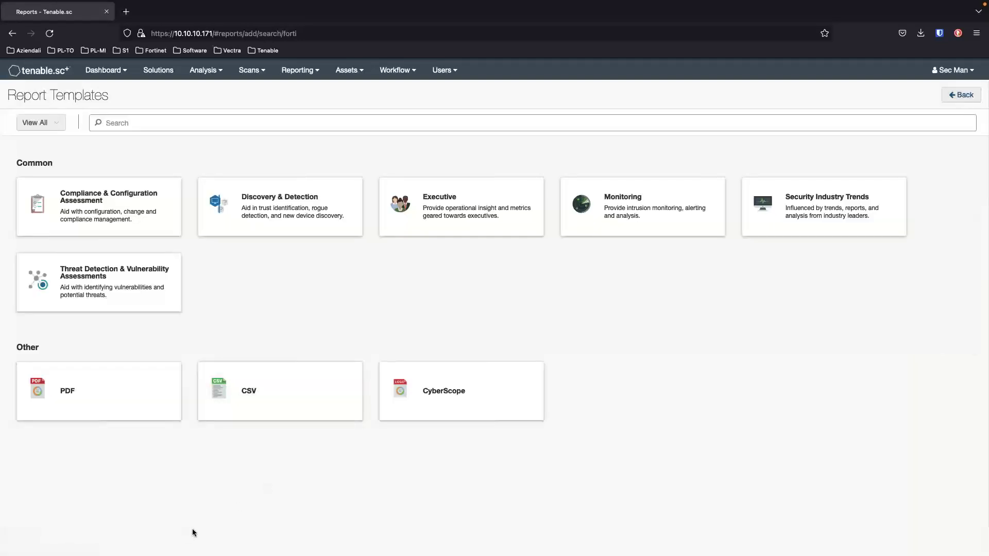
# Download the completed Fortigate FortiOS Audit Report from the report results and view the PDF.
pyautogui.click(300, 72)
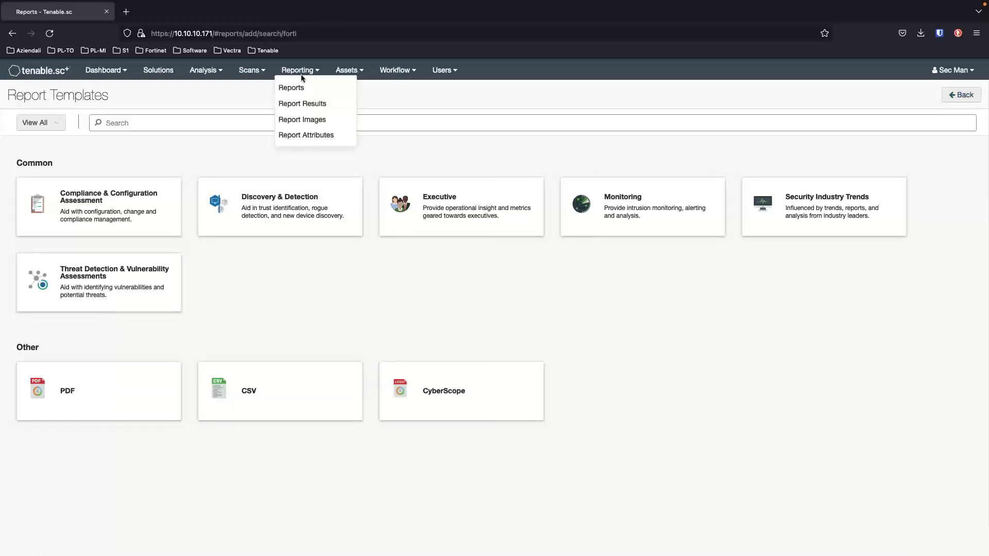
pyautogui.click(310, 103)
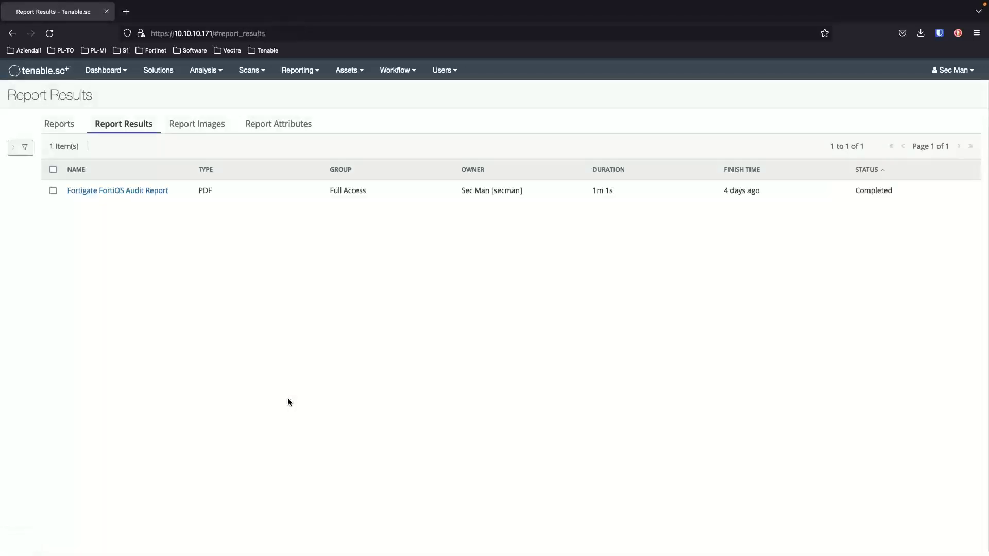
pyautogui.click(164, 193)
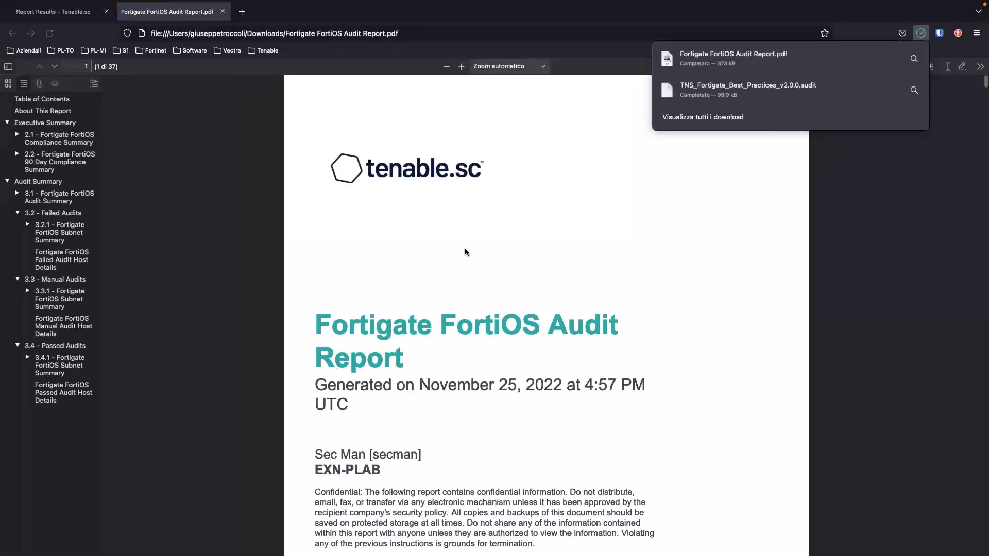
pyautogui.click(881, 182)
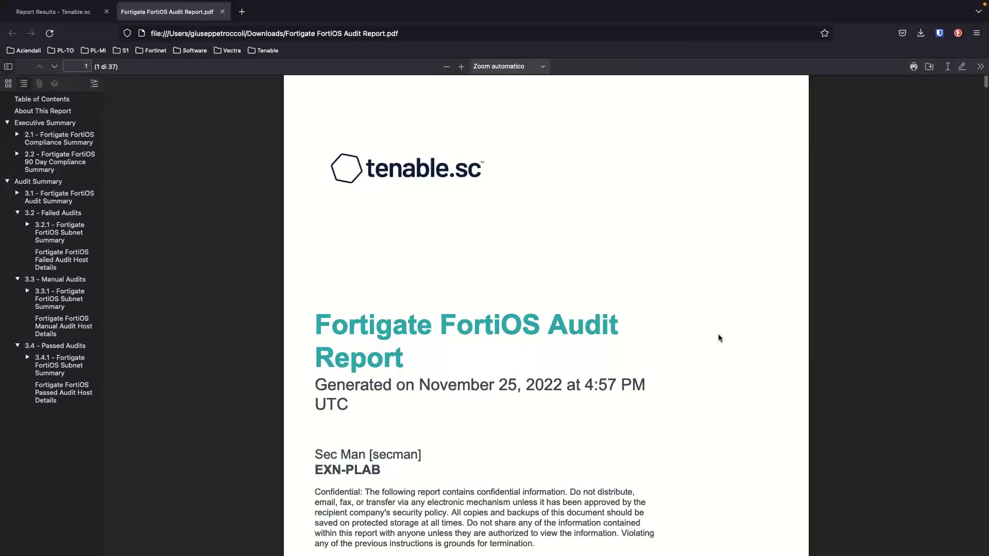
# Examine the report's compliance summary, 90-day compliance summary and the subnet summary of failed audits.
pyautogui.scroll(-5, 719, 338)
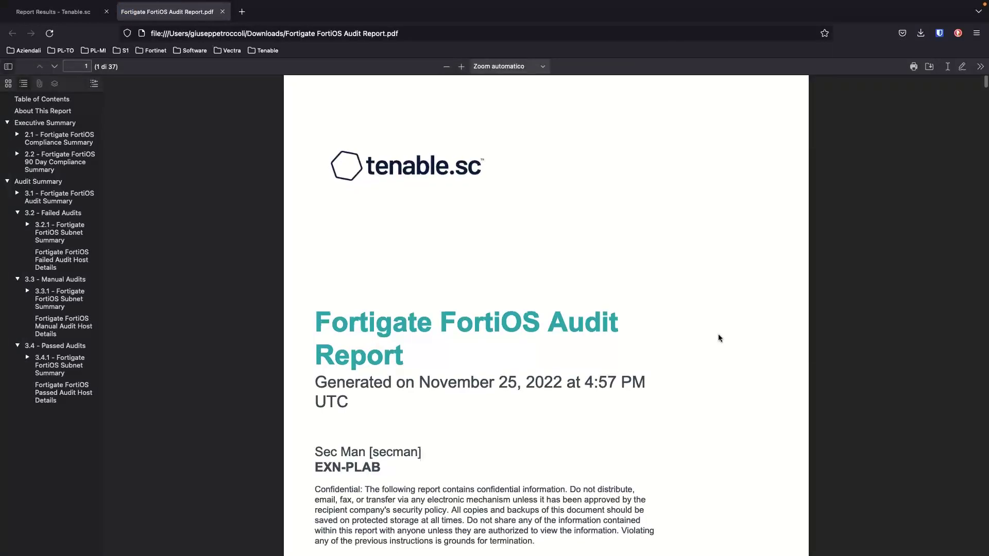
pyautogui.click(74, 148)
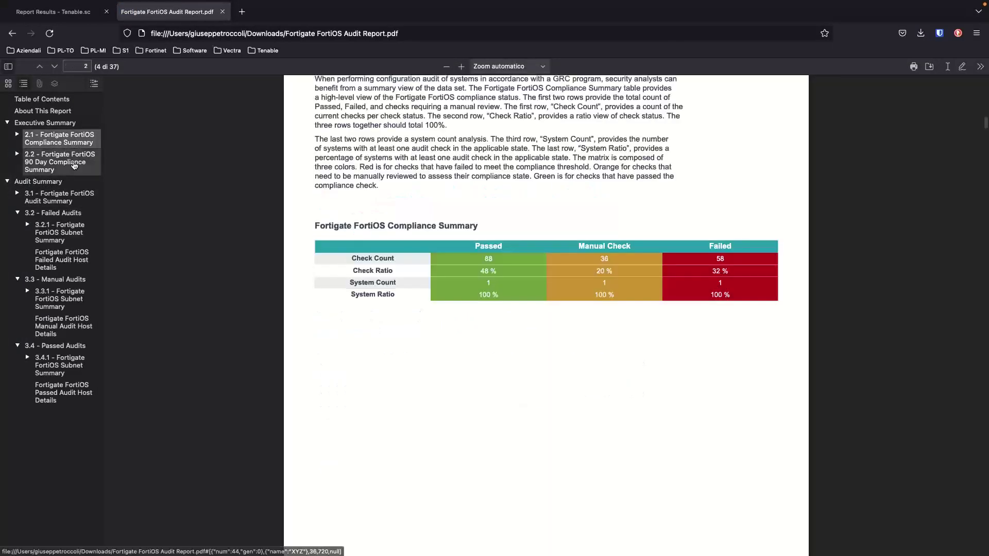
pyautogui.click(61, 161)
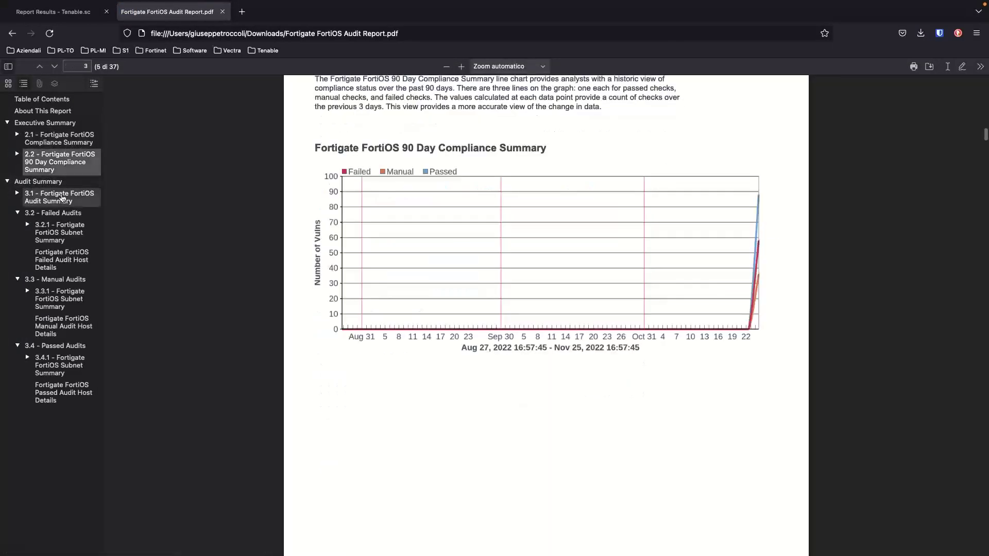
pyautogui.click(72, 230)
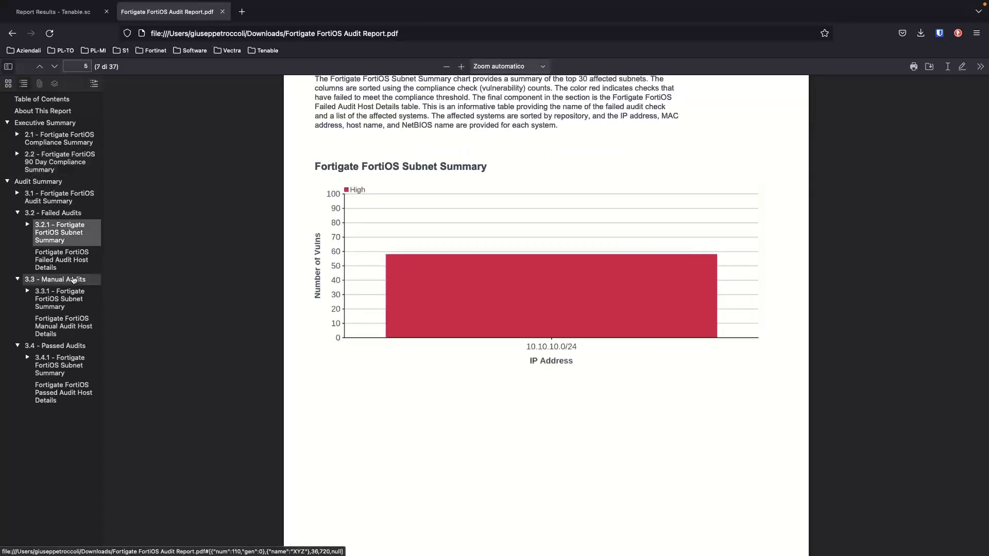
# Go to the report's Fortigate FortiOS Failed Audit Host Details section and look through the failed checks.
pyautogui.click(75, 267)
pyautogui.scroll(5, 599, 373)
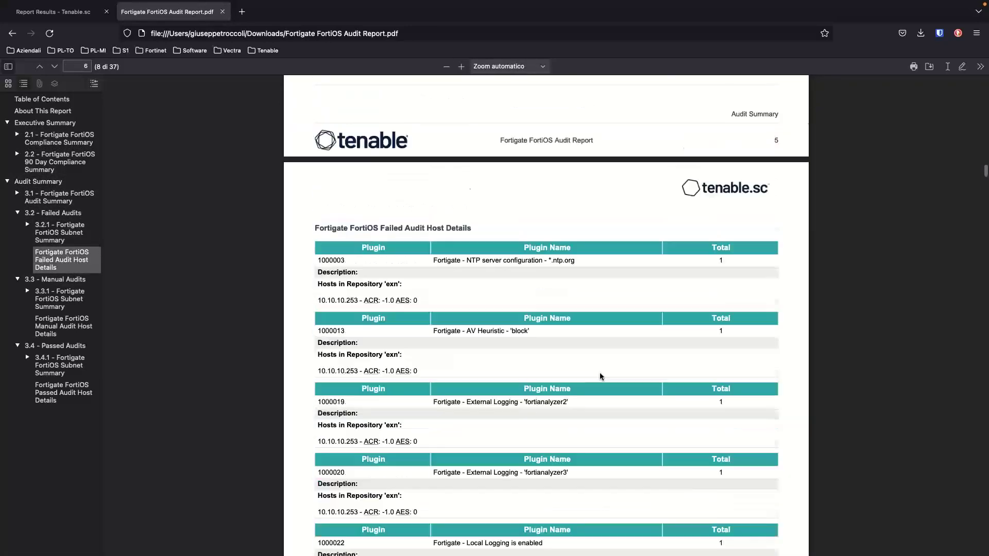
pyautogui.scroll(-3, 600, 373)
pyautogui.scroll(-4, 601, 376)
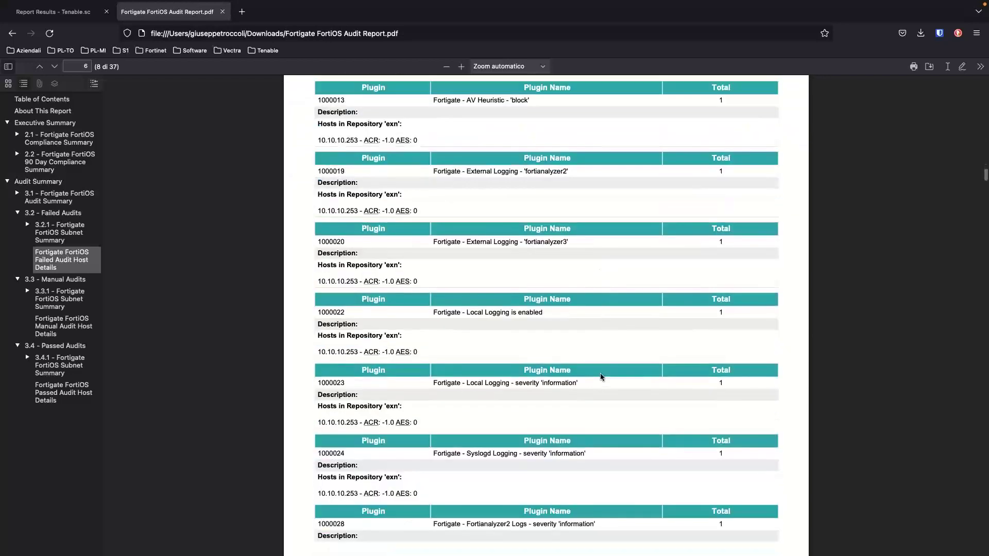
# Return to Tenable.sc, revisit the Fortigate audit dashboard, and open the scan_lan10 scan results.
pyautogui.click(53, 12)
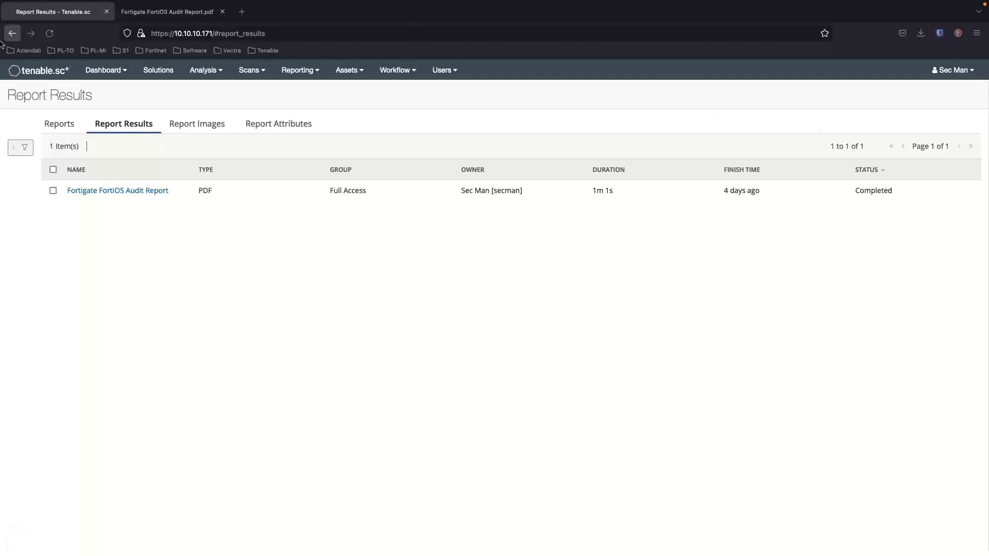
pyautogui.click(35, 76)
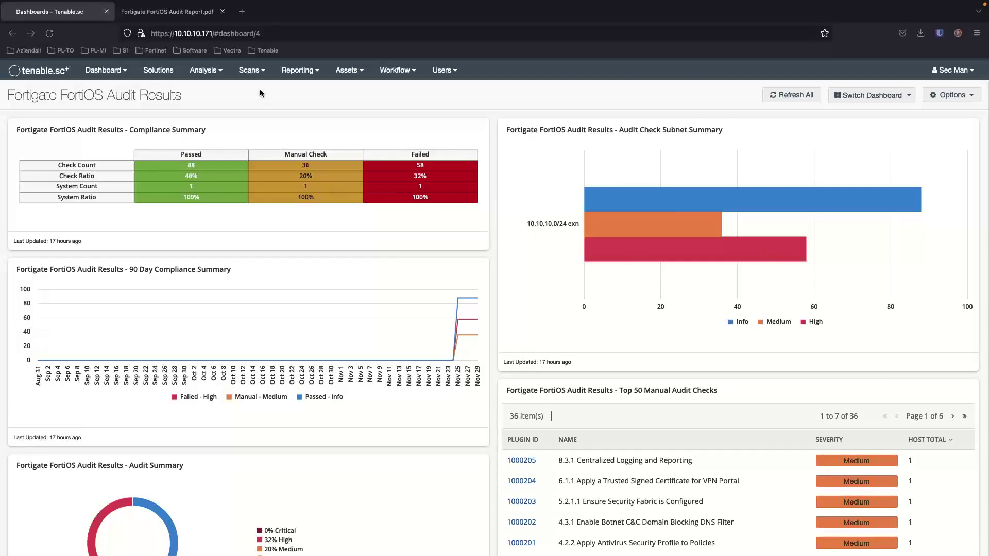
pyautogui.click(250, 71)
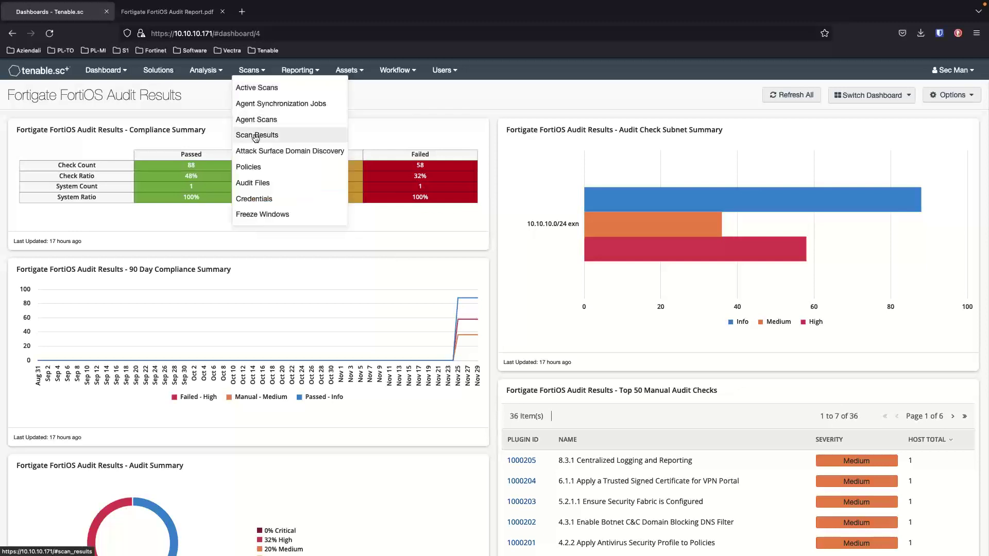
pyautogui.click(256, 136)
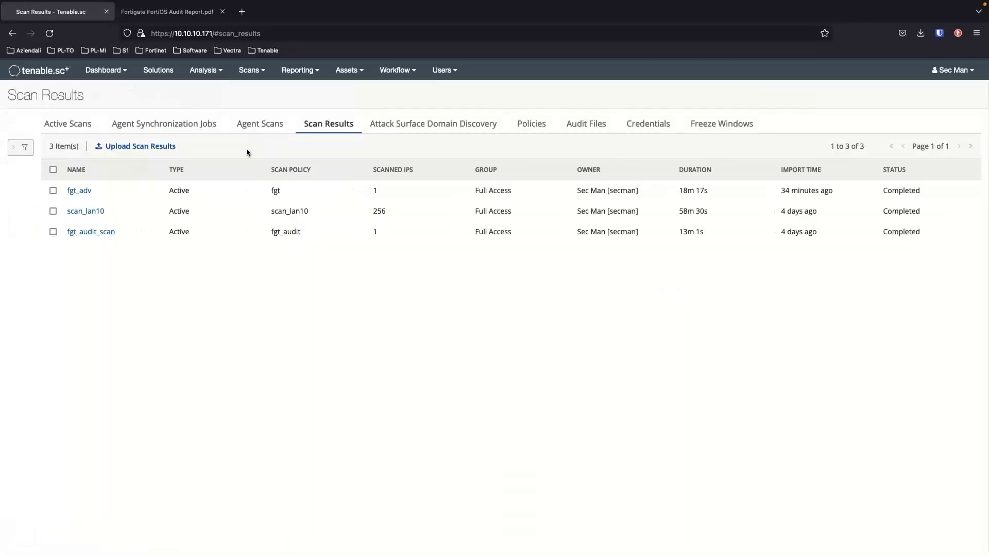
pyautogui.click(91, 212)
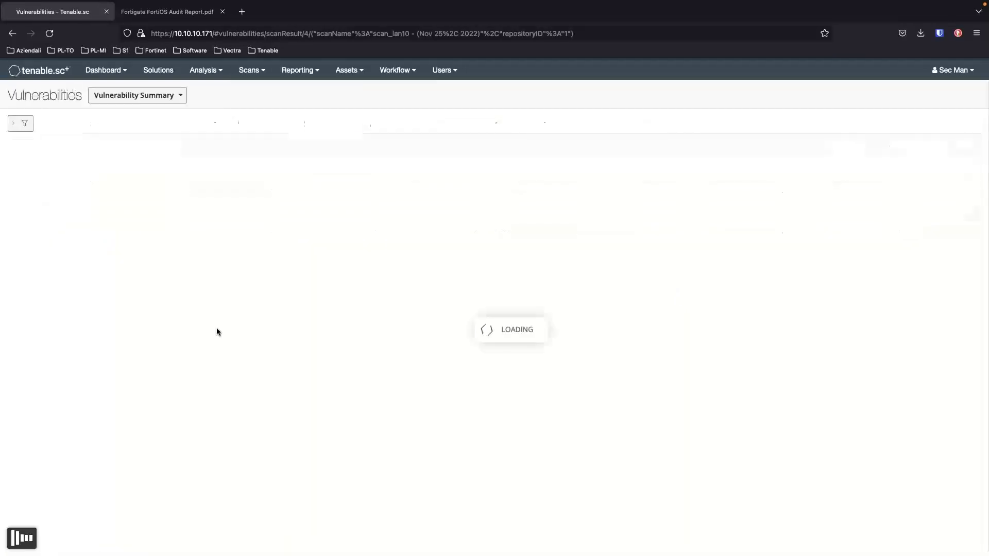